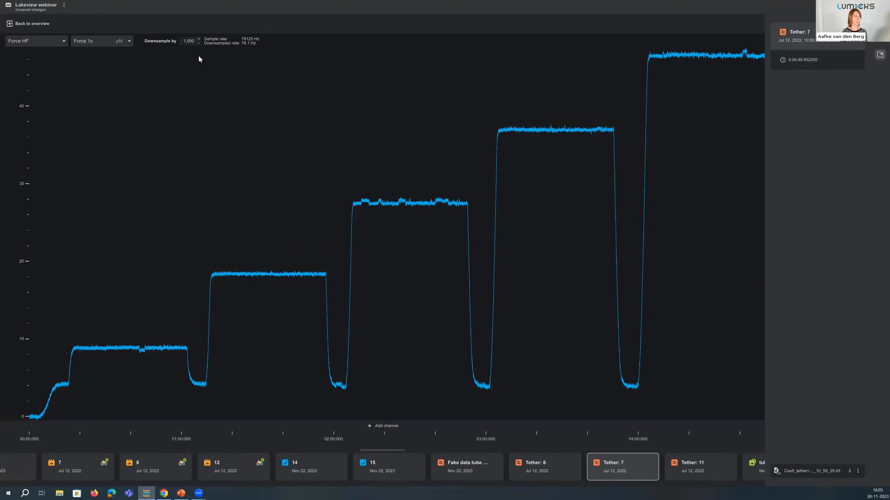
Set the downsampling factor of the Force HF 1x plot to 15,000.
{"action": "double_click", "coordinate": [187, 41]}
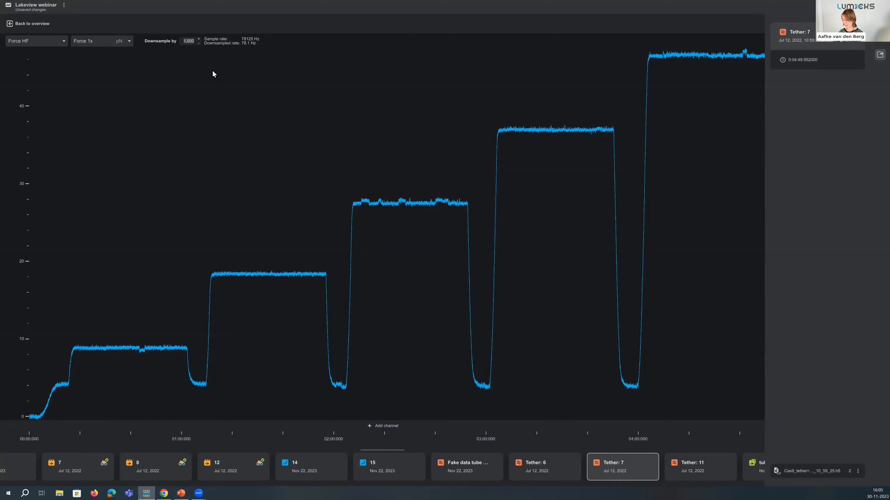
{"action": "type", "text": "1"}
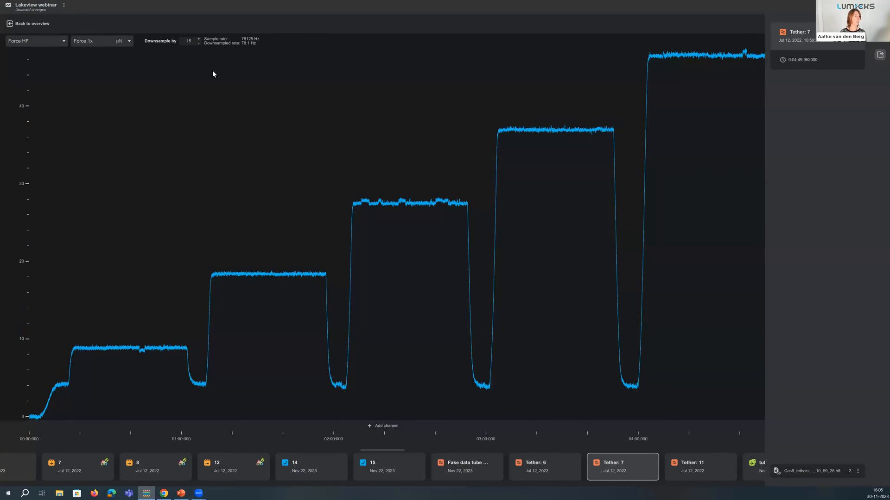
{"action": "type", "text": "5"}
{"action": "type", "text": "000"}
{"action": "key", "text": "Return"}
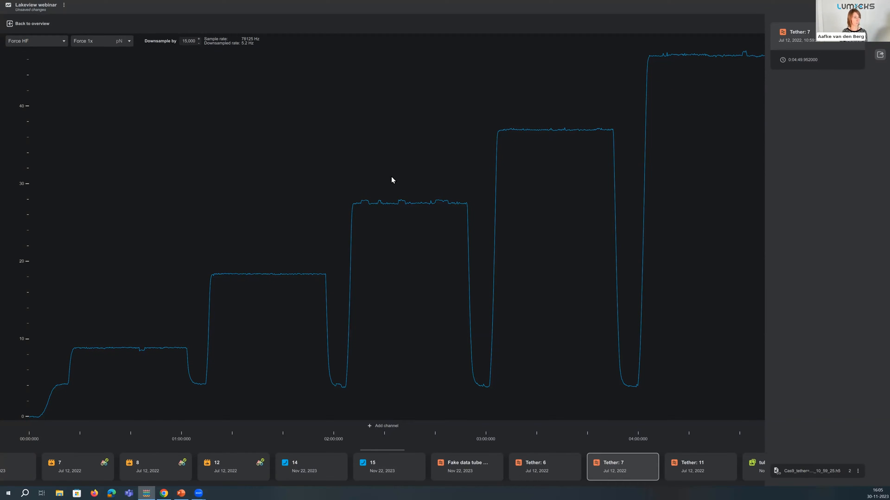
Add a second channel plot for the 1X trap position and show the export options for Tether: 7.
{"action": "left_click", "coordinate": [376, 425]}
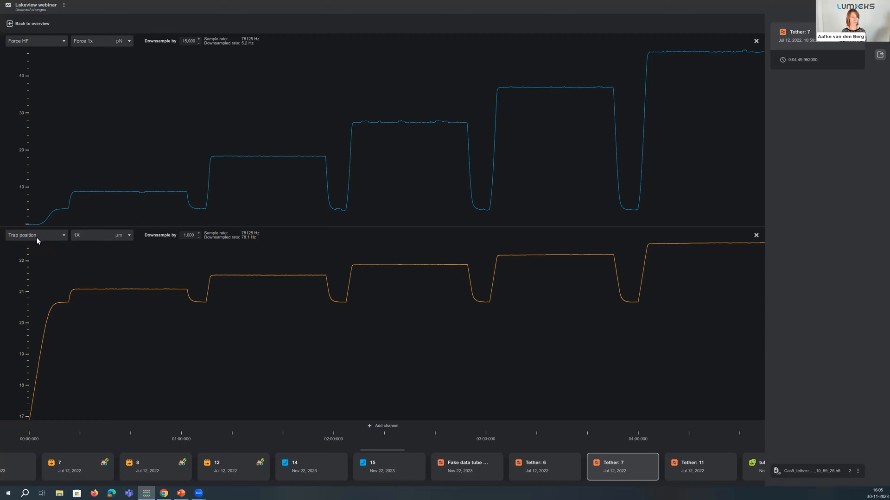
{"action": "left_click", "coordinate": [879, 55]}
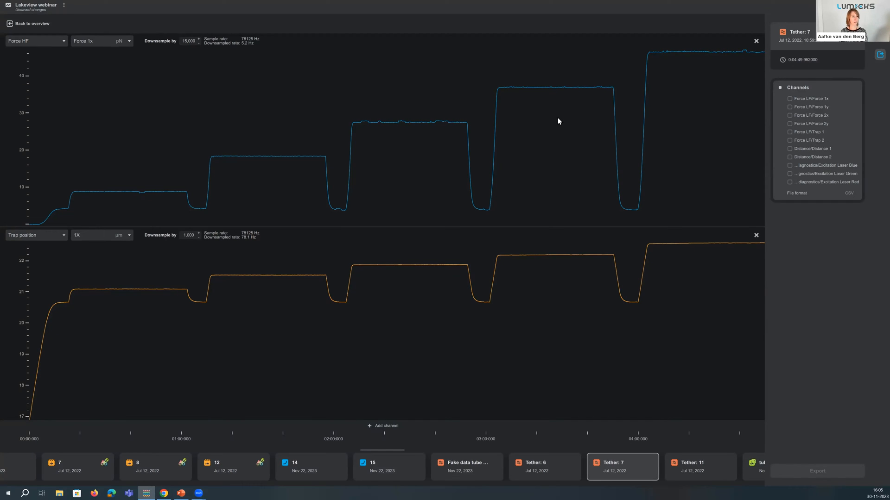
Open the Tube 2 scan from the project overview and view its scan information alongside the image.
{"action": "left_click", "coordinate": [42, 23]}
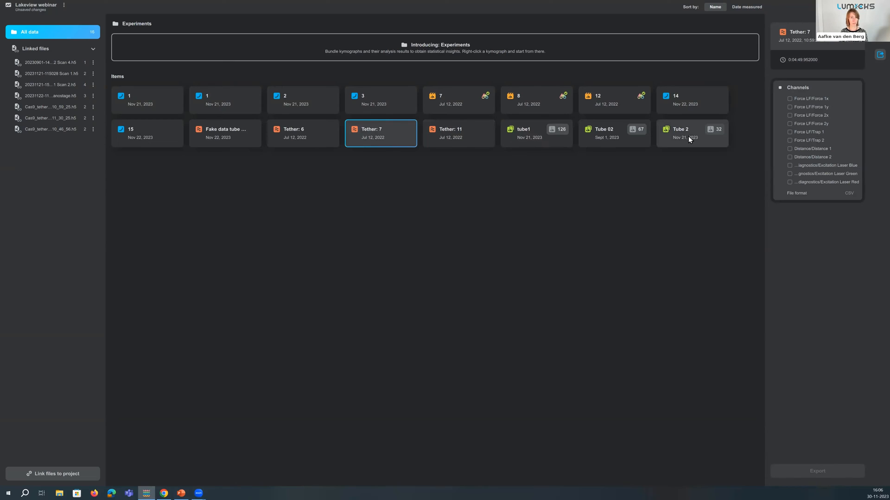
{"action": "double_click", "coordinate": [689, 139]}
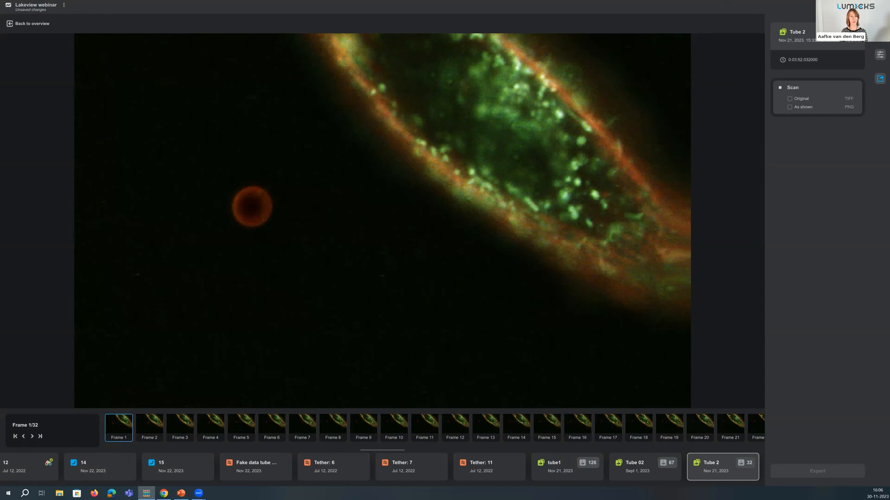
{"action": "left_click", "coordinate": [879, 79]}
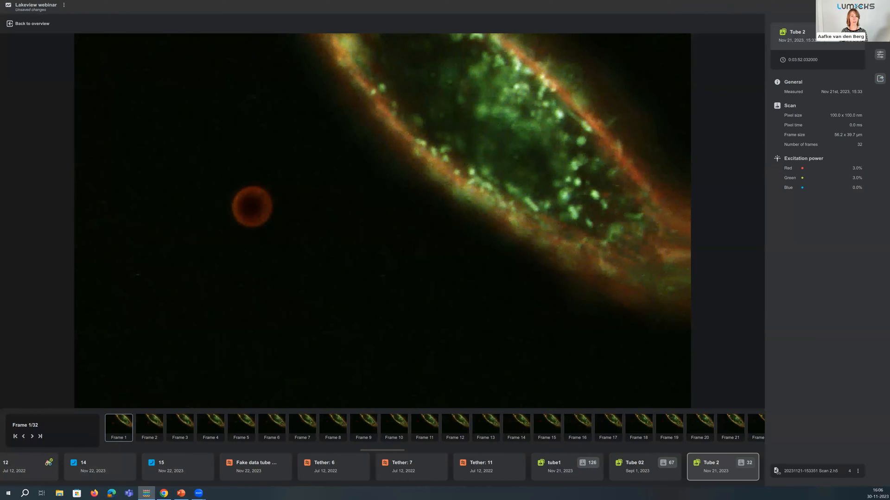
{"action": "left_click", "coordinate": [880, 30]}
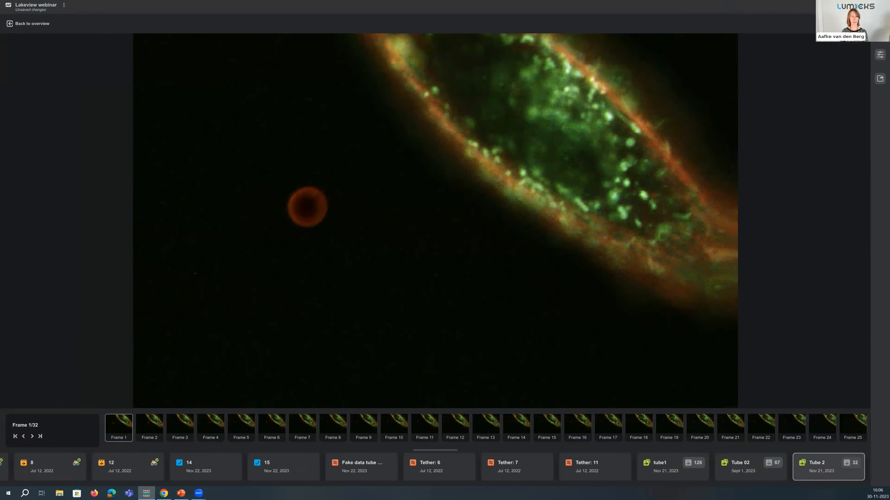
{"action": "left_click", "coordinate": [880, 31]}
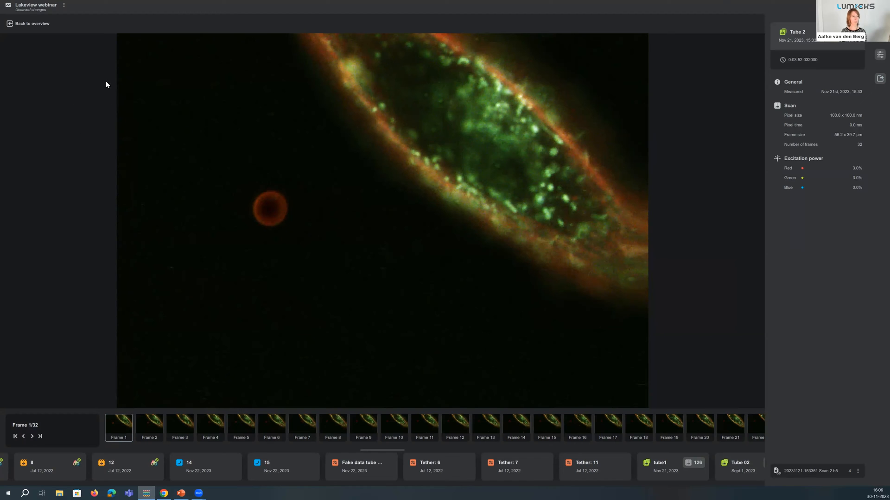
Group the kymographs 7, 8 and 12 in the project overview into one experiment.
{"action": "left_click", "coordinate": [27, 23]}
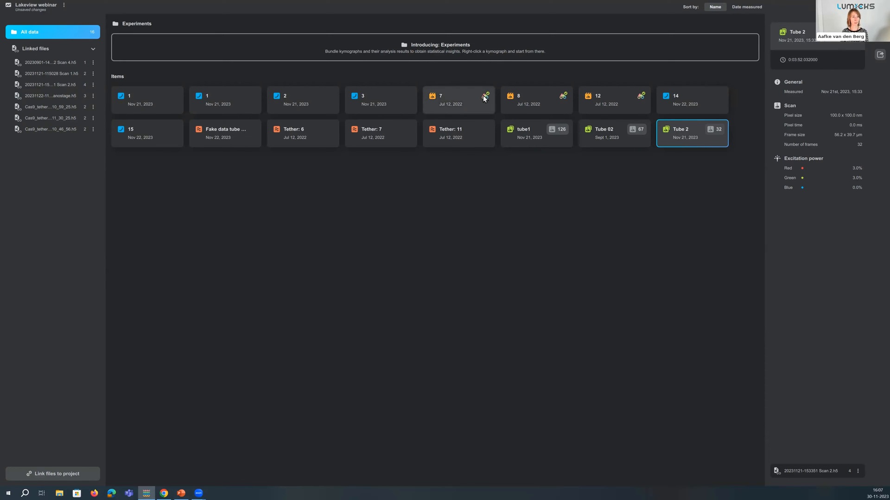
{"action": "left_click", "coordinate": [450, 101]}
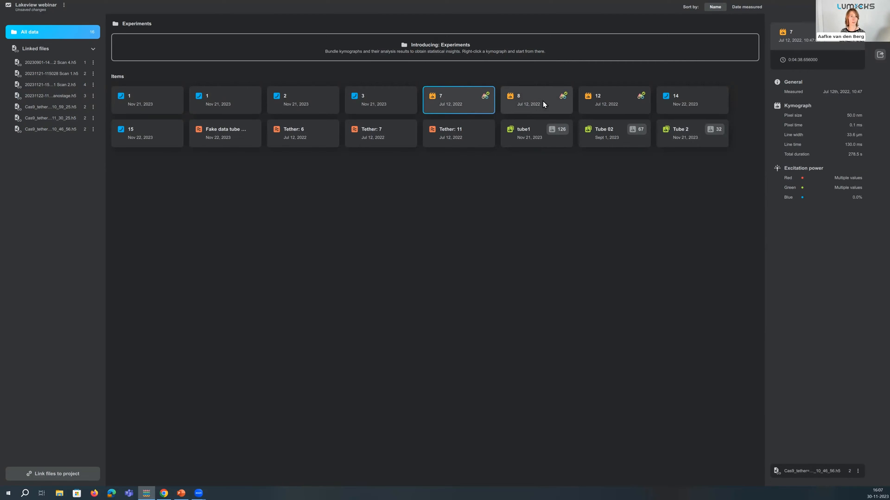
{"action": "right_click", "coordinate": [602, 99]}
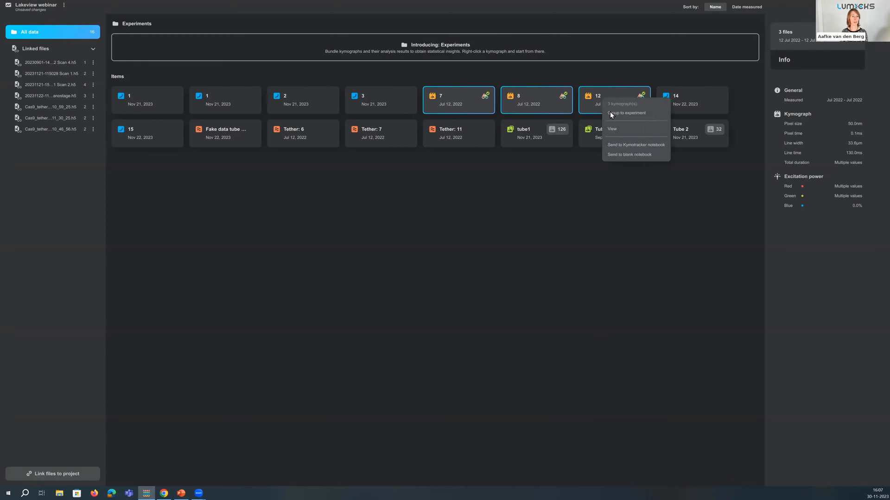
{"action": "left_click", "coordinate": [611, 113]}
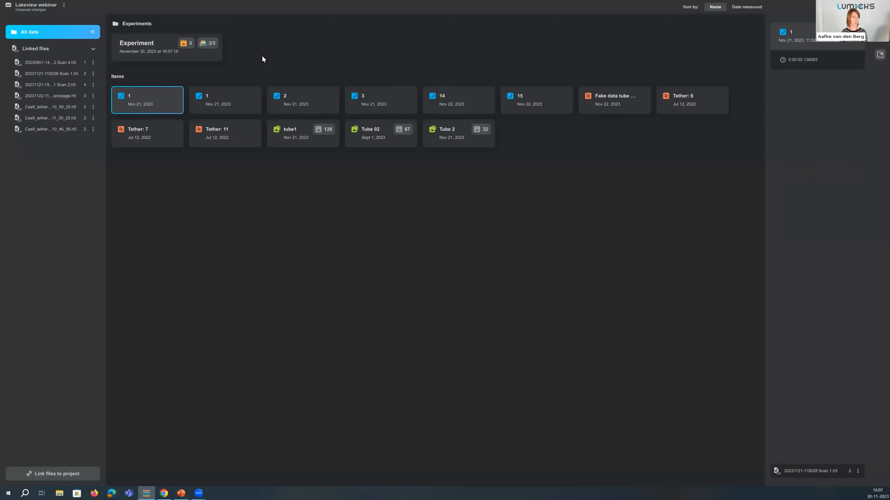
Rename the new experiment to "Lakeview webinar".
{"action": "left_click", "coordinate": [134, 51]}
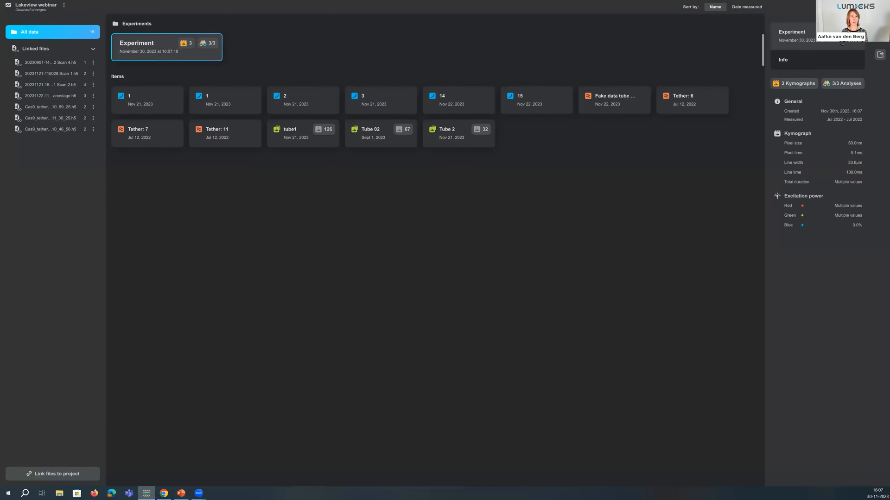
{"action": "left_click", "coordinate": [792, 32]}
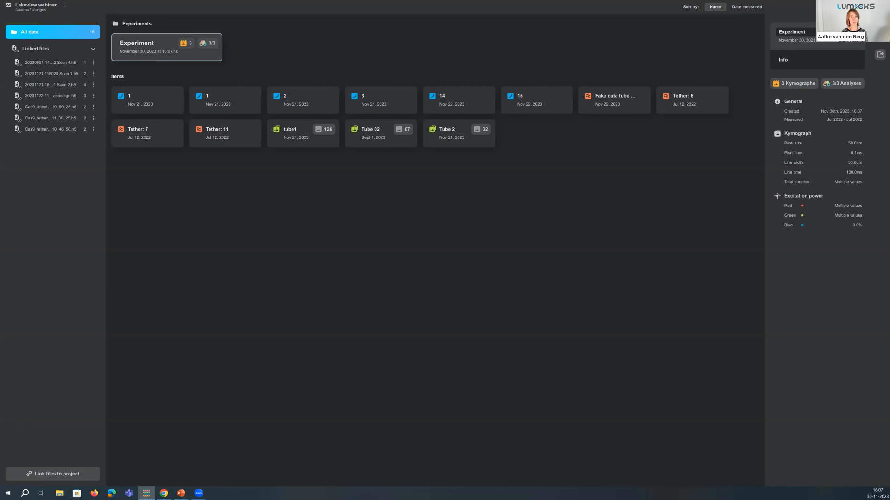
{"action": "key", "text": "ctrl+a"}
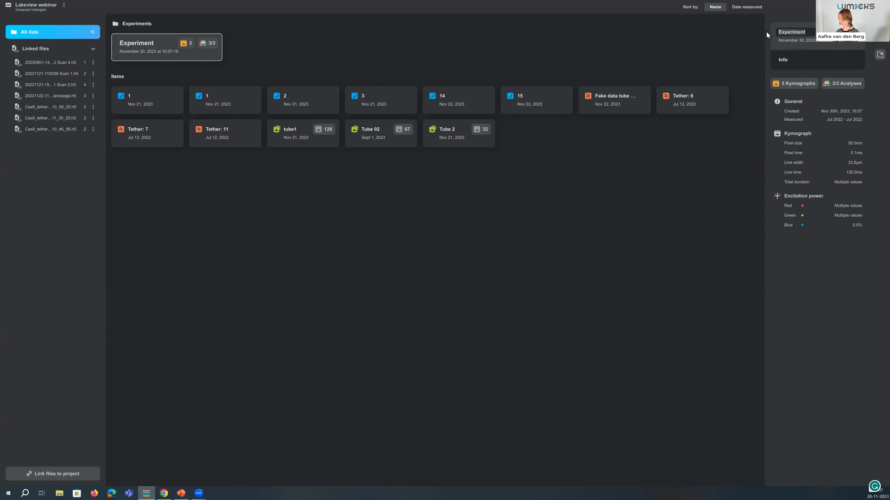
{"action": "type", "text": "Lakevi"}
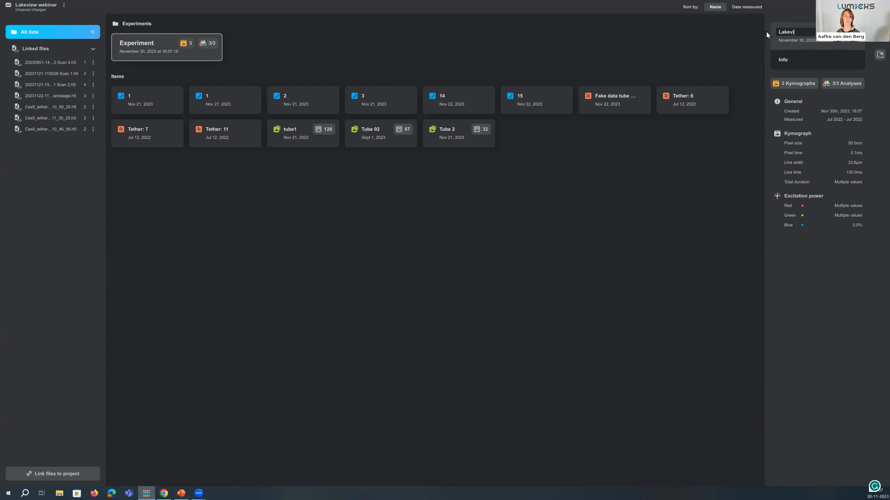
{"action": "type", "text": "ew webin"}
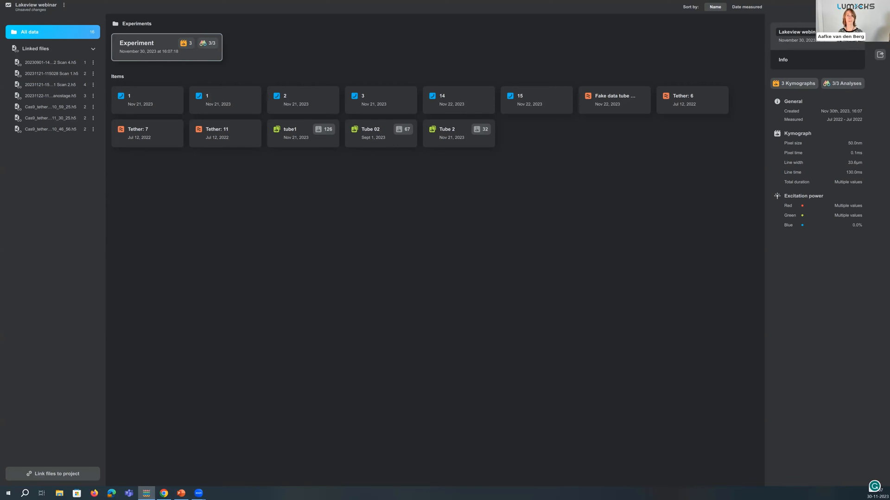
{"action": "key", "text": "Return"}
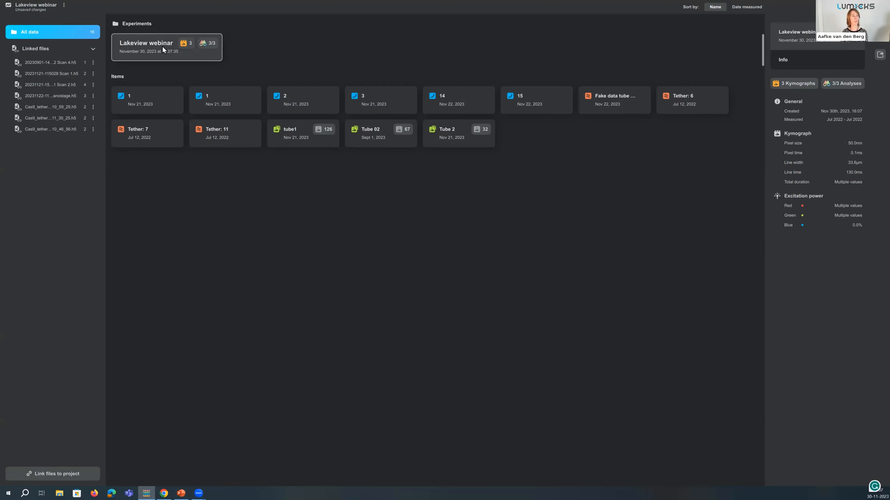
Open the Lakeview webinar experiment and display the raw data of kymograph 8.
{"action": "left_click", "coordinate": [162, 46]}
{"action": "double_click", "coordinate": [163, 46]}
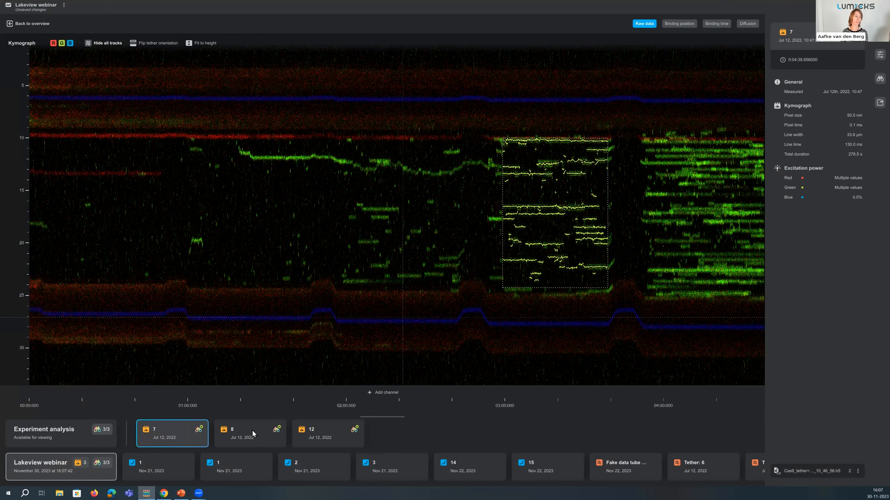
{"action": "left_click", "coordinate": [252, 427]}
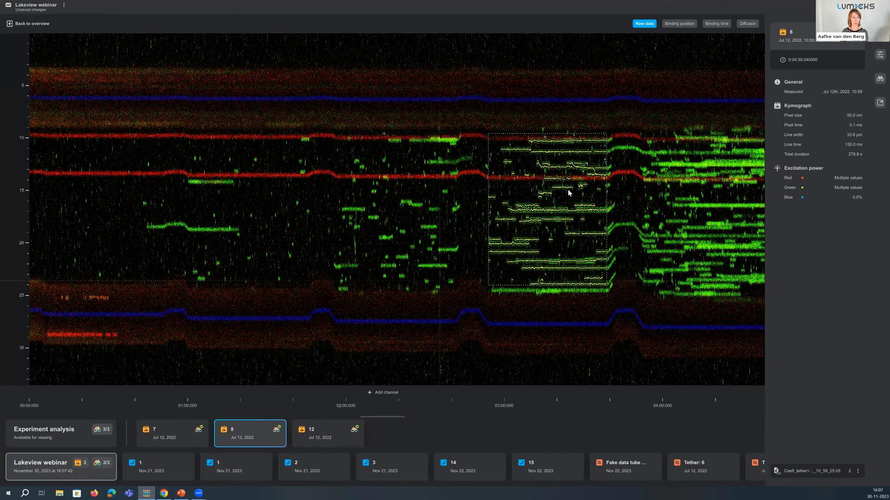
Open the tracking analysis of kymograph 8 for editing.
{"action": "scroll", "coordinate": [568, 189], "scroll_direction": "up", "scroll_amount": 3}
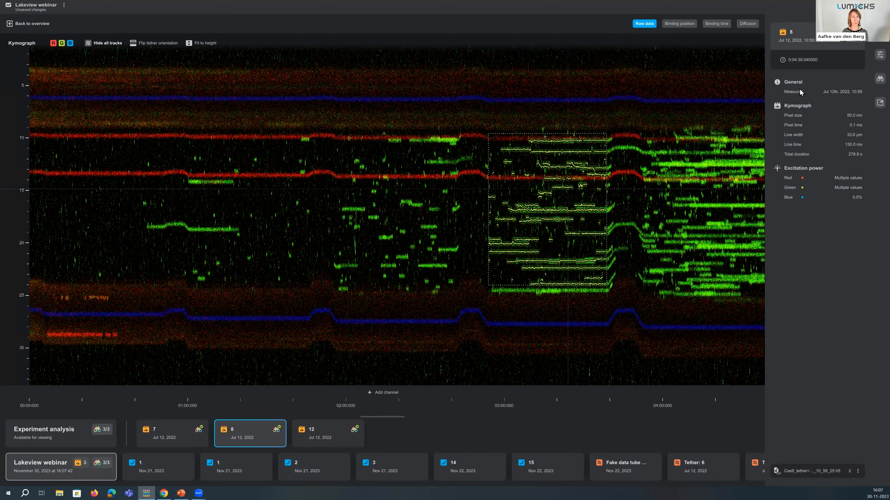
{"action": "left_click", "coordinate": [879, 80]}
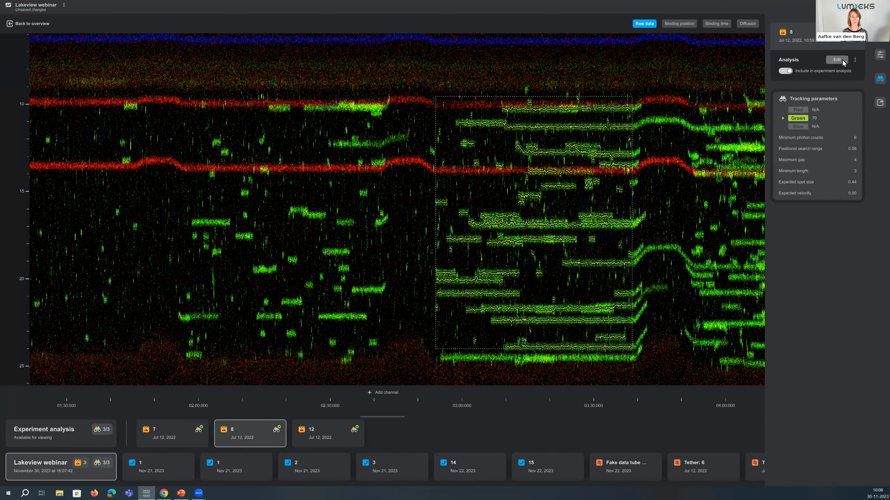
{"action": "left_click", "coordinate": [842, 59]}
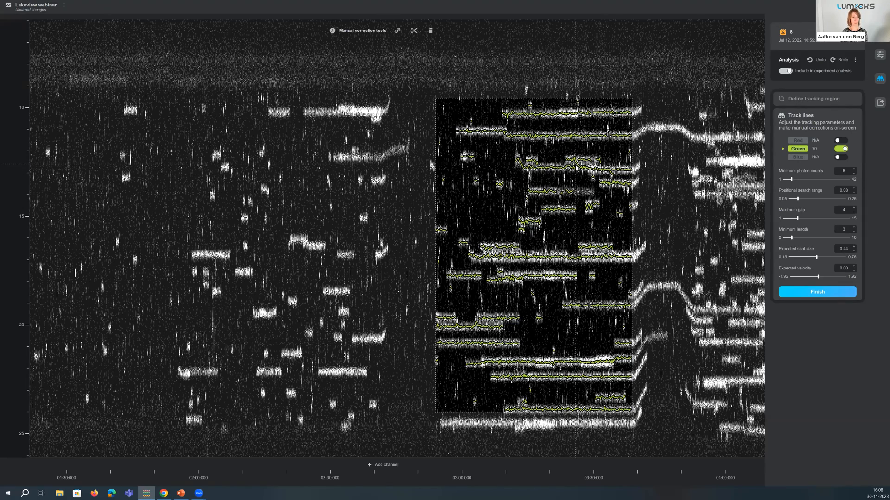
Split the green track at its jump near position 12.5, shortly before 03:30, and reconnect the pieces as separate upper and lower tracks.
{"action": "scroll", "coordinate": [576, 167], "scroll_direction": "up", "scroll_amount": 3}
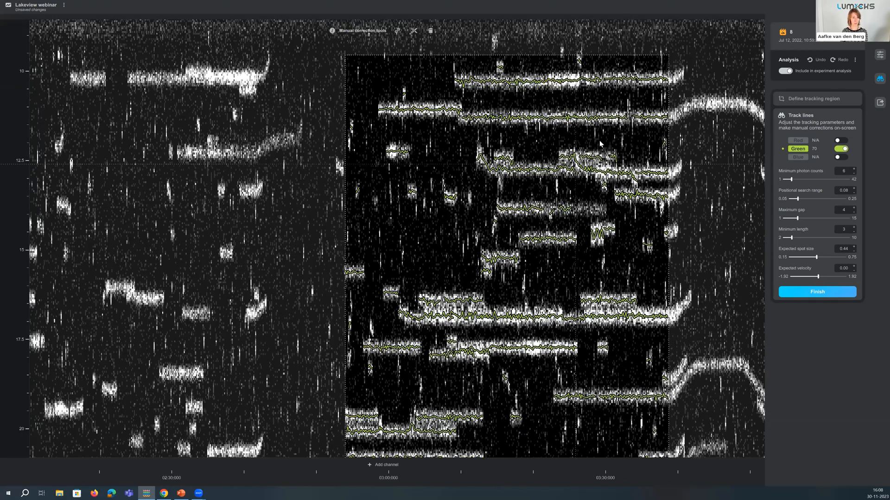
{"action": "scroll", "coordinate": [600, 144], "scroll_direction": "up", "scroll_amount": 3}
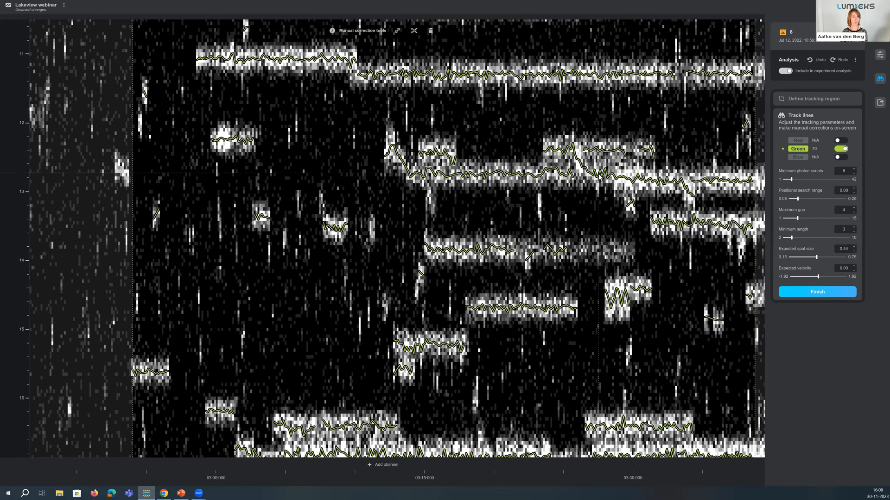
{"action": "left_click", "coordinate": [414, 31]}
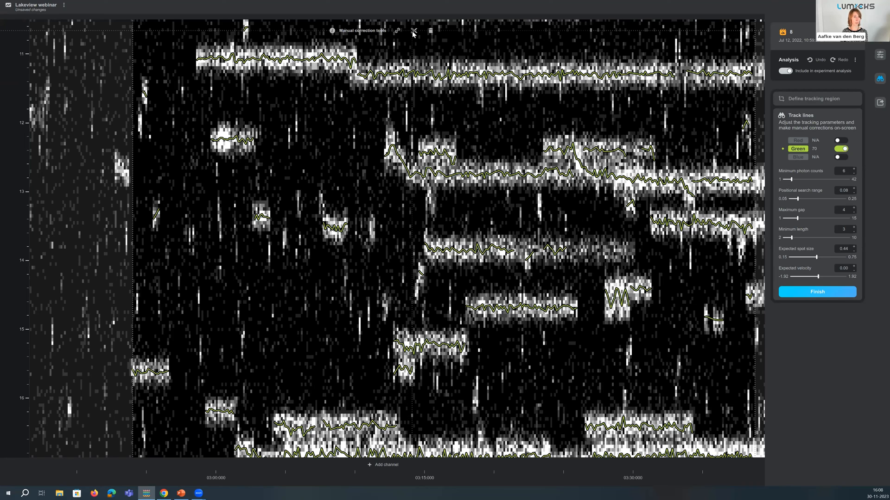
{"action": "left_click", "coordinate": [576, 164]}
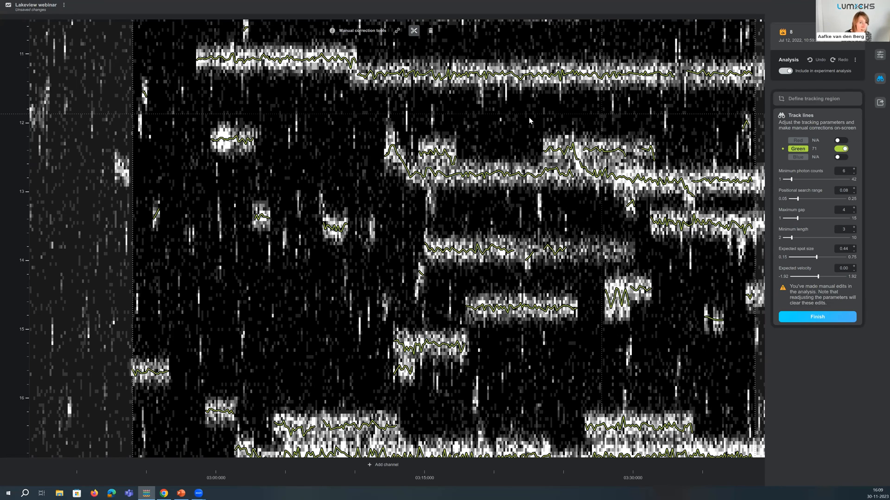
{"action": "left_click", "coordinate": [397, 32]}
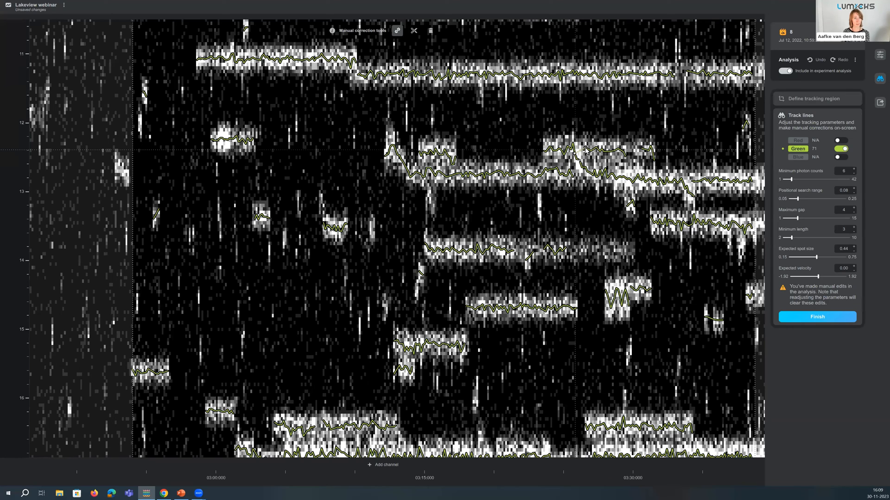
{"action": "left_click_drag", "start_coordinate": [574, 152], "coordinate": [596, 180]}
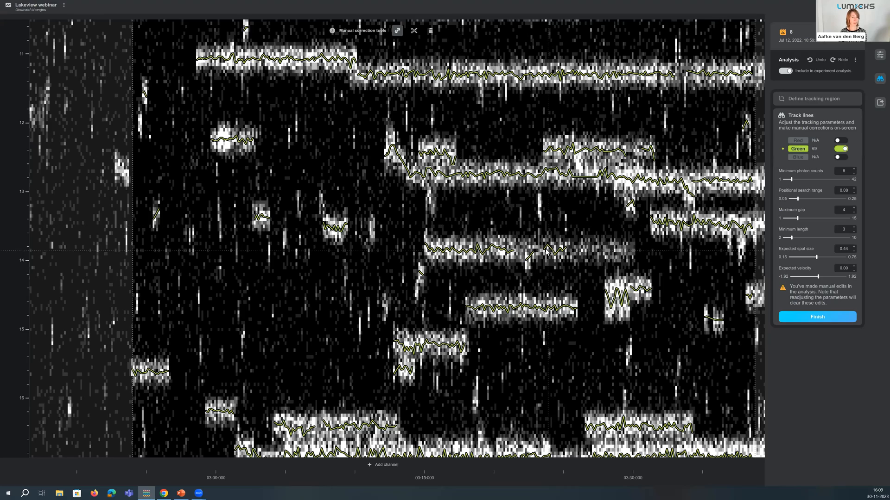
Finish the track corrections for kymograph 8 and display its binding time histogram.
{"action": "scroll", "coordinate": [546, 252], "scroll_direction": "down", "scroll_amount": 5}
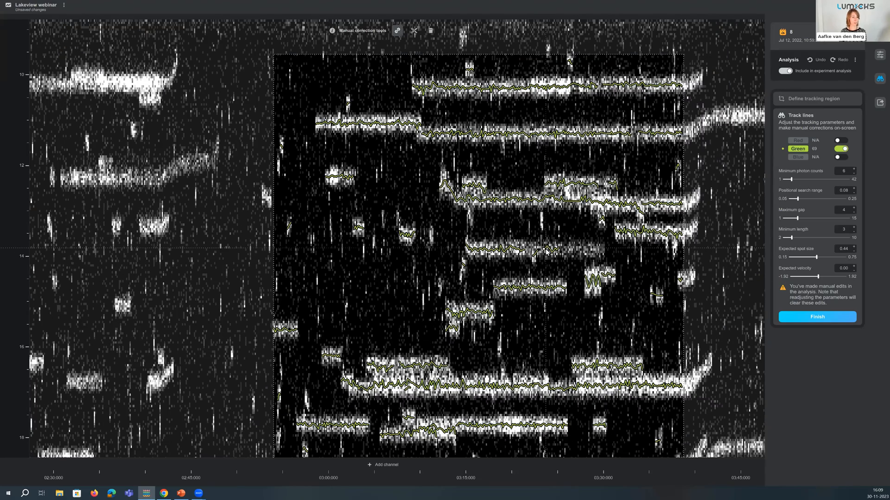
{"action": "scroll", "coordinate": [541, 296], "scroll_direction": "down", "scroll_amount": 3}
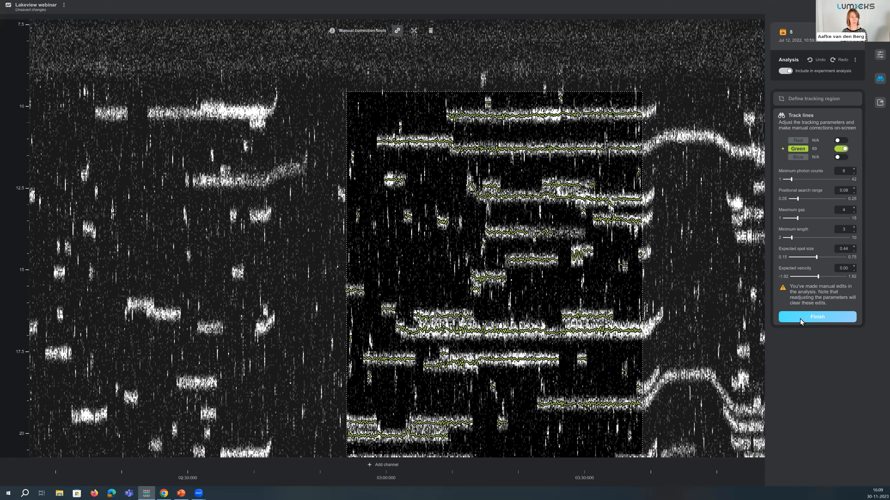
{"action": "left_click", "coordinate": [800, 318]}
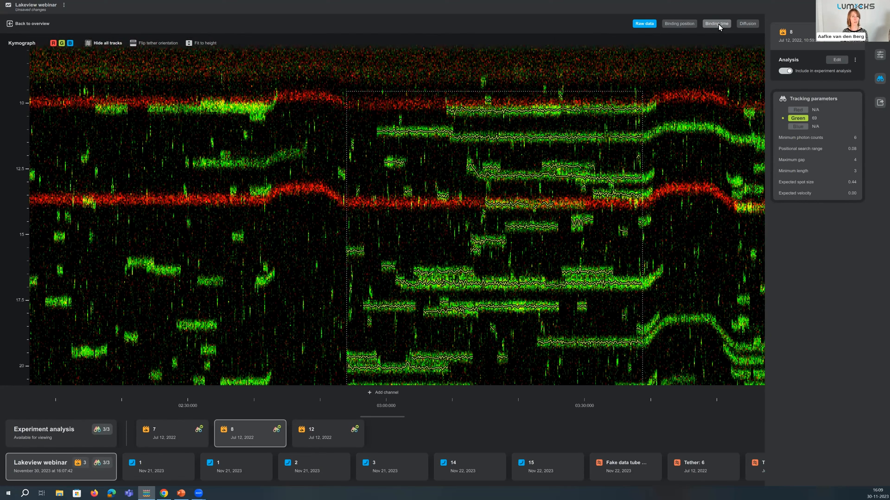
{"action": "left_click", "coordinate": [718, 24]}
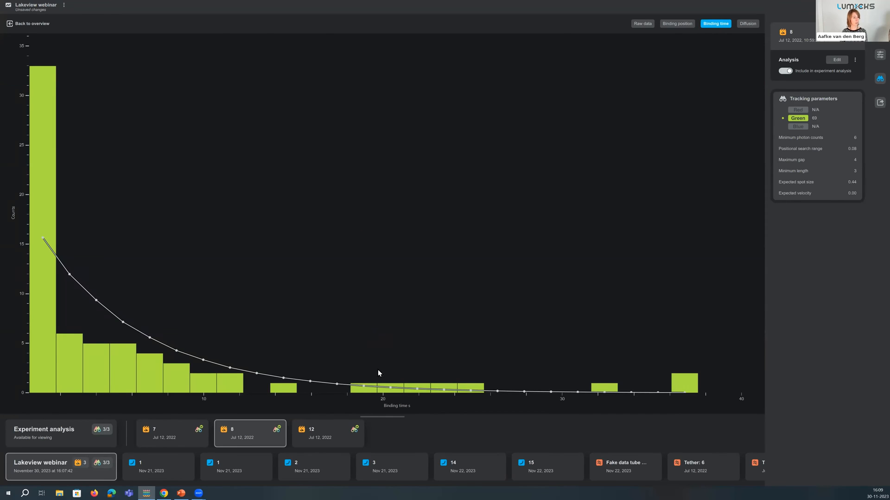
Display the experiment analysis's combined binding time histogram and compare it with kymograph 7 temporarily excluded, restoring that kymograph to the analysis.
{"action": "left_click", "coordinate": [43, 435]}
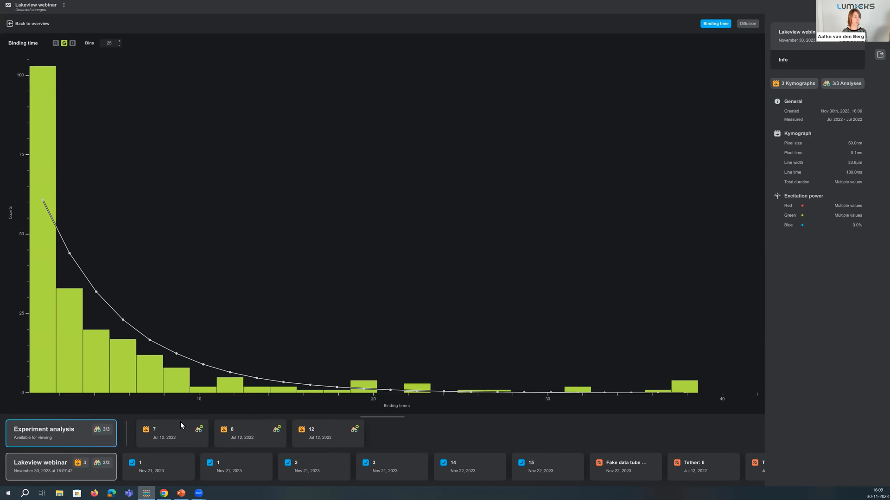
{"action": "left_click", "coordinate": [323, 435]}
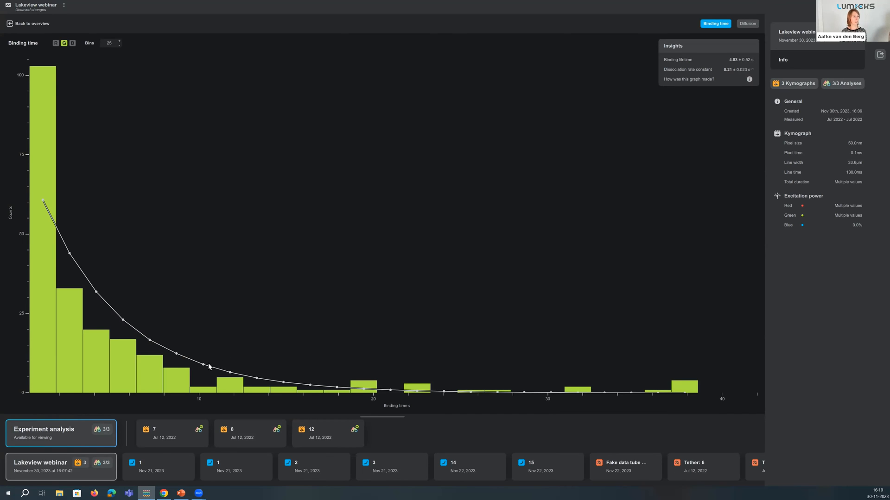
{"action": "left_click", "coordinate": [201, 431]}
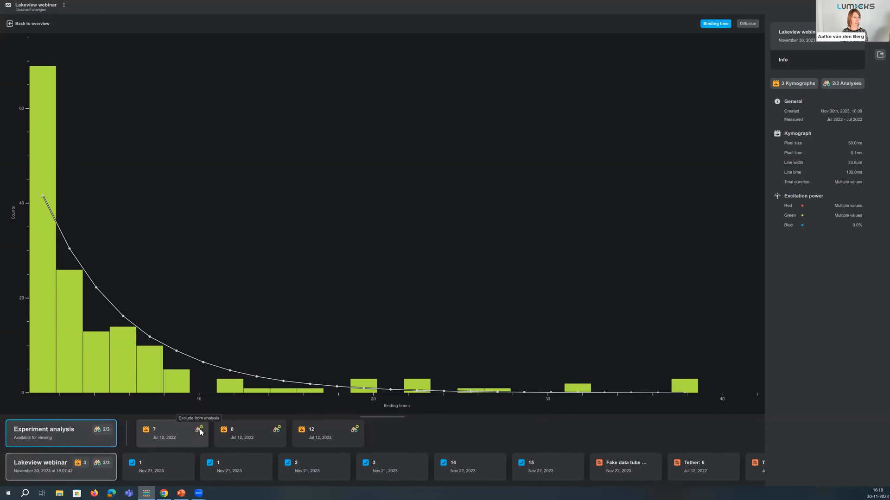
{"action": "left_click", "coordinate": [200, 429]}
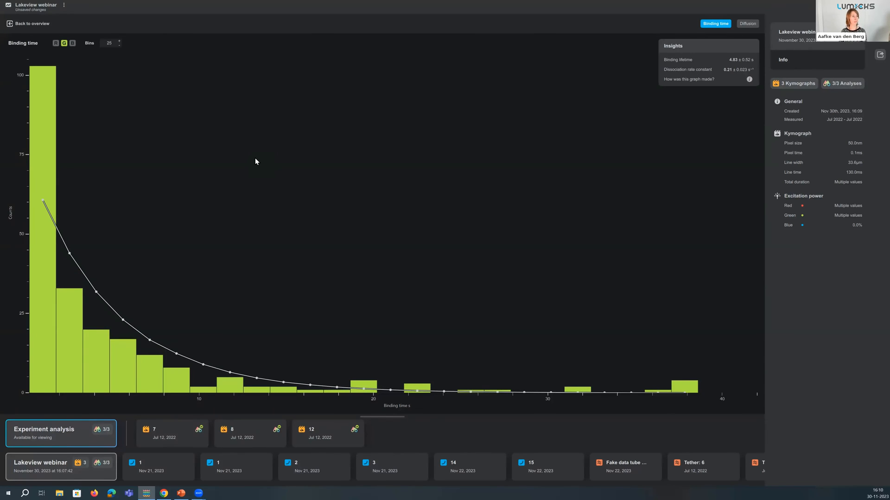
Show the data export options for the experiment analysis.
{"action": "left_click", "coordinate": [879, 55]}
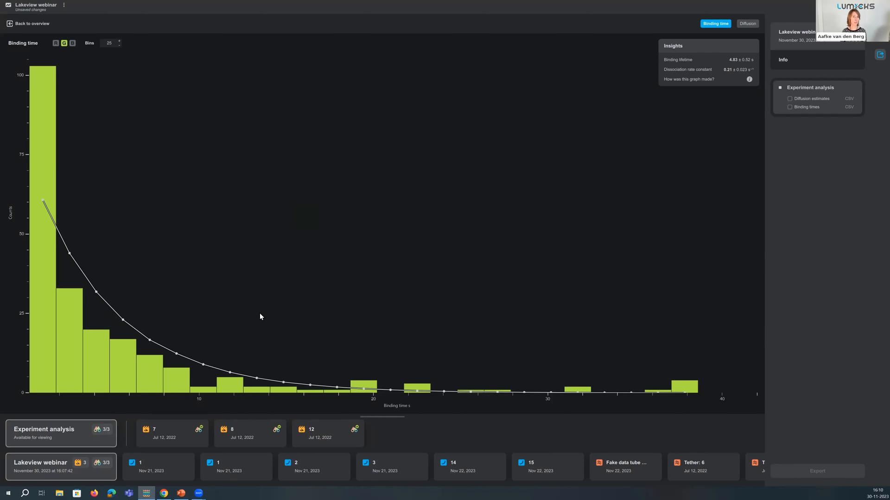
Switch to the PowerPoint webinar presentation and run the slide show from the Lakeview PRO license slide on to What's Next.
{"action": "left_click", "coordinate": [181, 492]}
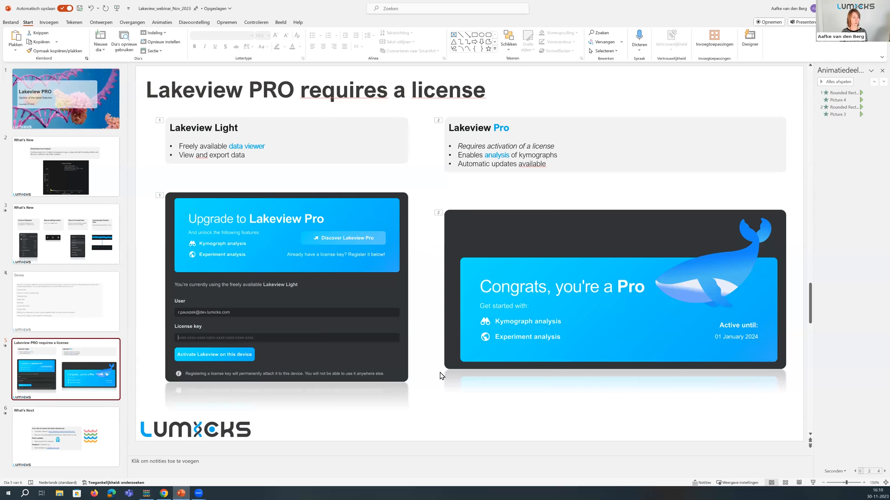
{"action": "left_click", "coordinate": [813, 483]}
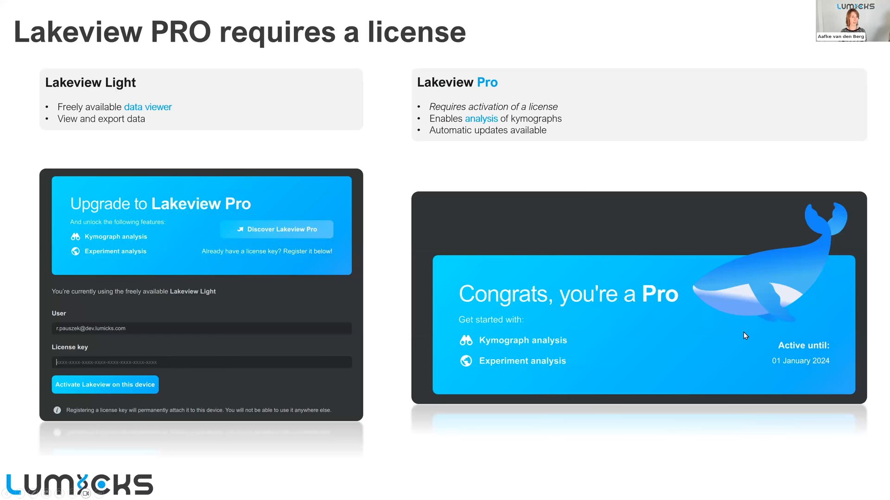
{"action": "left_click", "coordinate": [744, 333]}
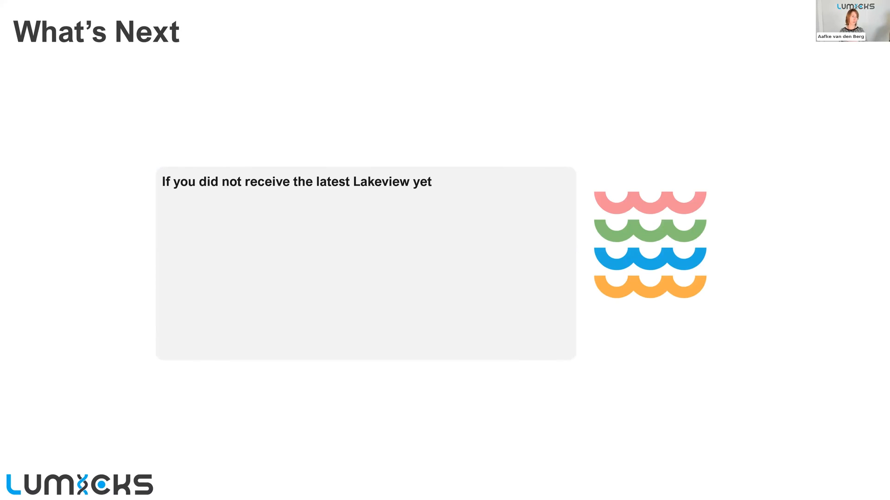